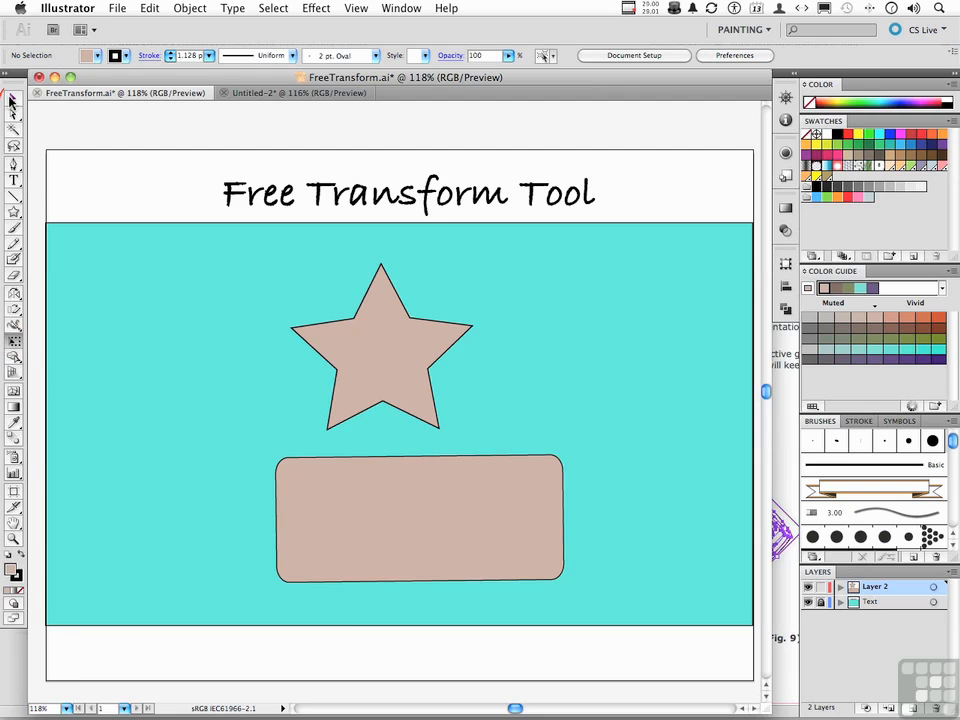
Move the rounded rectangle slightly left with the Selection tool and try enlarging it from its upper-right corner
{"action": "left_click", "coordinate": [13, 97]}
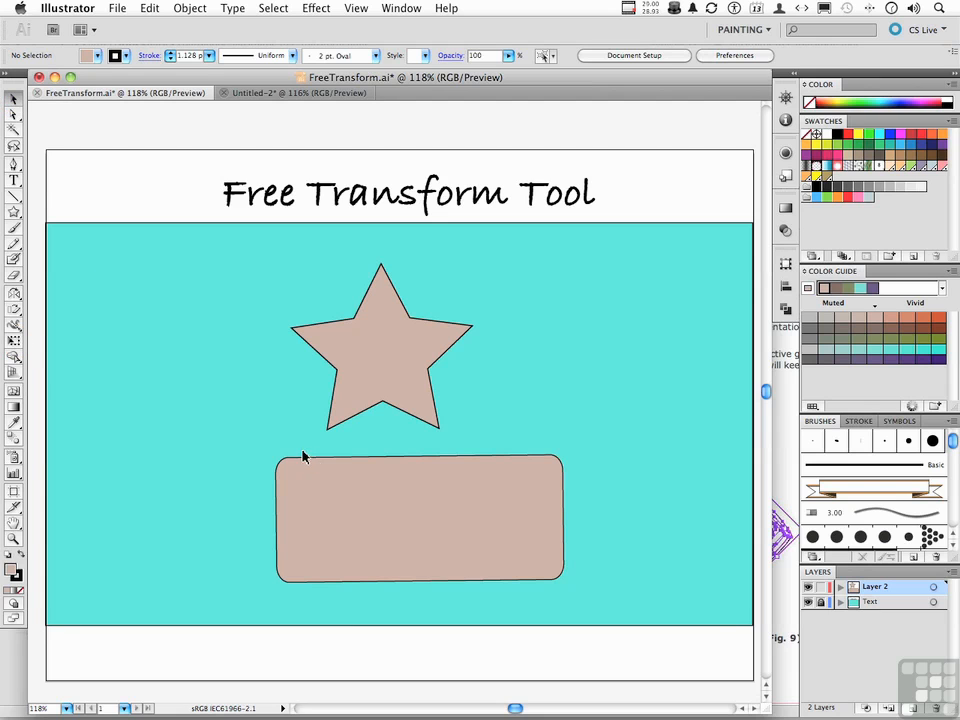
{"action": "left_click_drag", "start_coordinate": [439, 525], "coordinate": [465, 542]}
{"action": "key", "text": "super+z"}
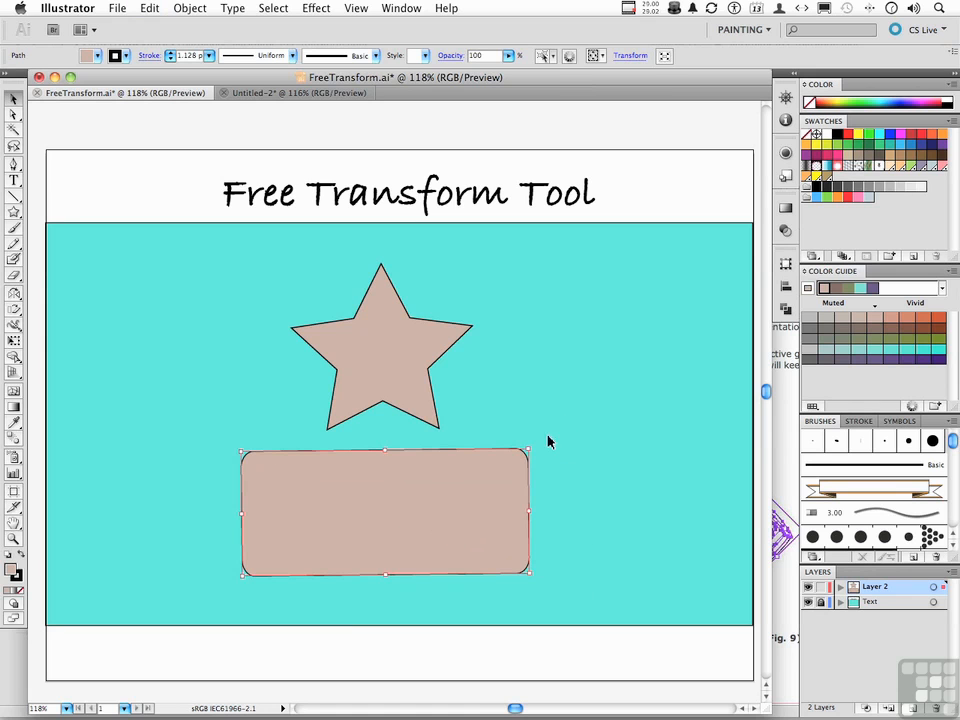
{"action": "left_click_drag", "start_coordinate": [527, 449], "coordinate": [562, 421]}
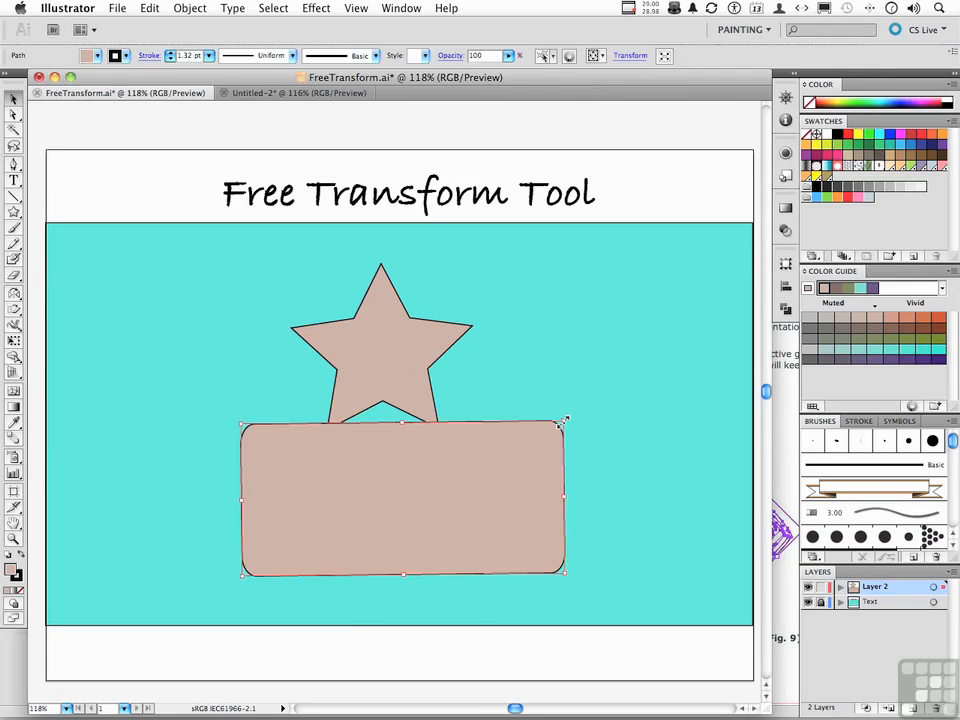
{"action": "key", "text": "super+z"}
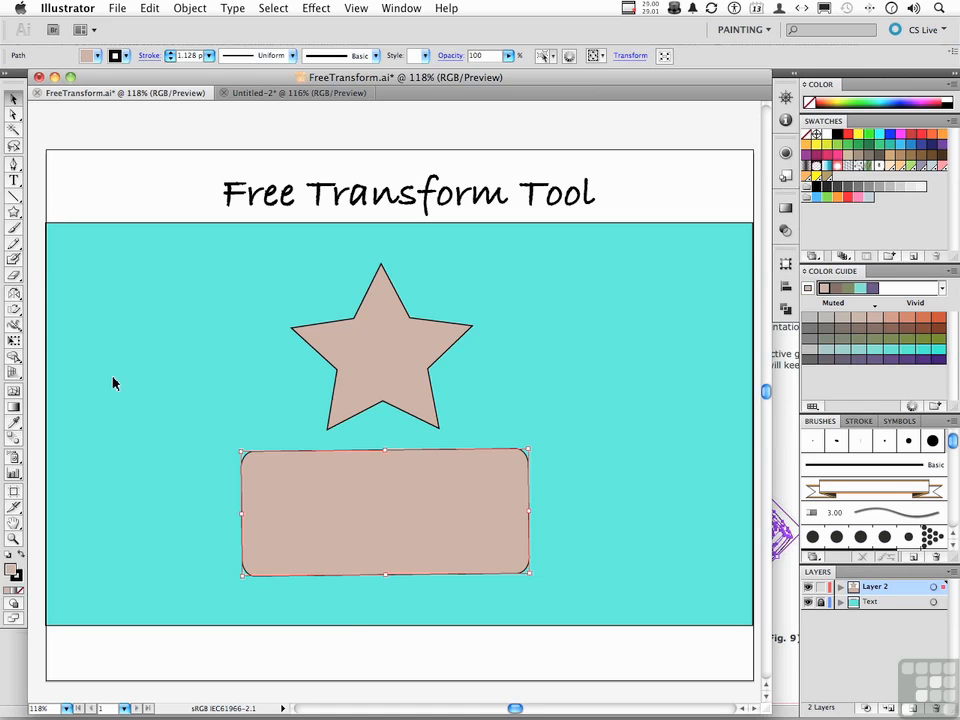
Reposition the rounded rectangle below the star with the Free Transform tool and enlarge it slightly from its upper-right corner
{"action": "left_click", "coordinate": [15, 340]}
{"action": "left_click_drag", "start_coordinate": [437, 529], "coordinate": [367, 521]}
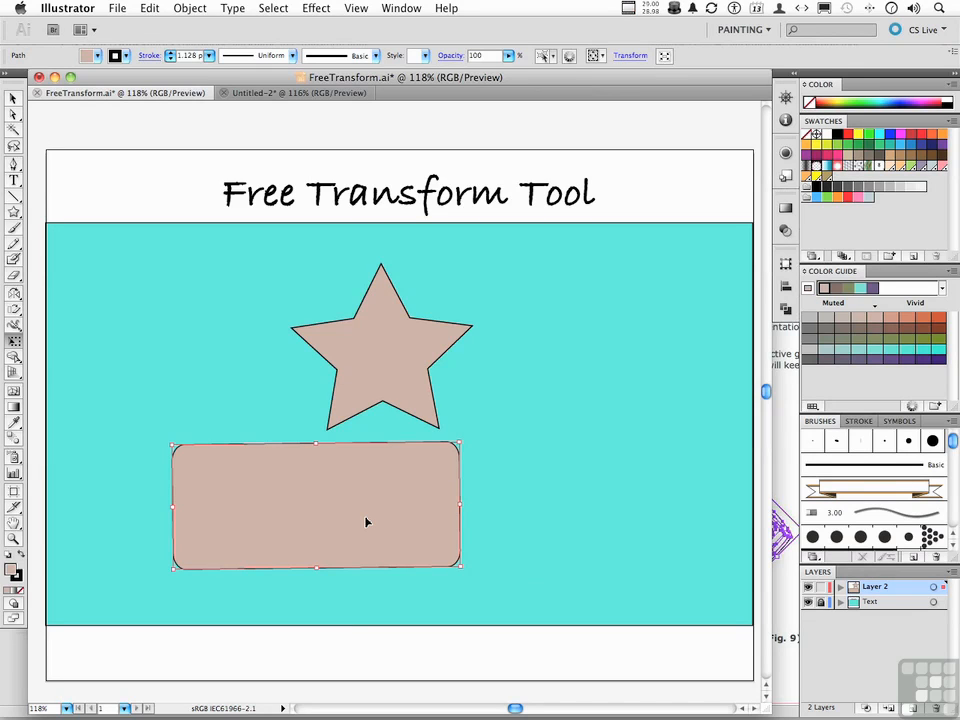
{"action": "left_click_drag", "start_coordinate": [366, 521], "coordinate": [438, 530]}
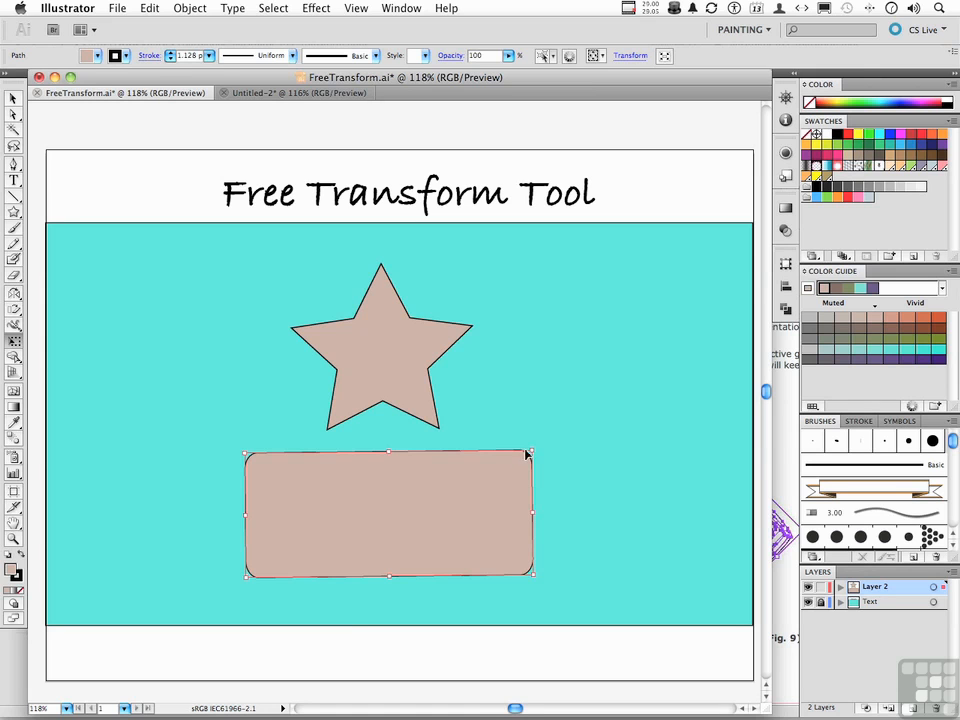
{"action": "mouse_move", "coordinate": [536, 449]}
{"action": "left_mouse_down"}
{"action": "mouse_move", "coordinate": [570, 453]}
{"action": "mouse_move", "coordinate": [536, 446]}
{"action": "left_mouse_up"}
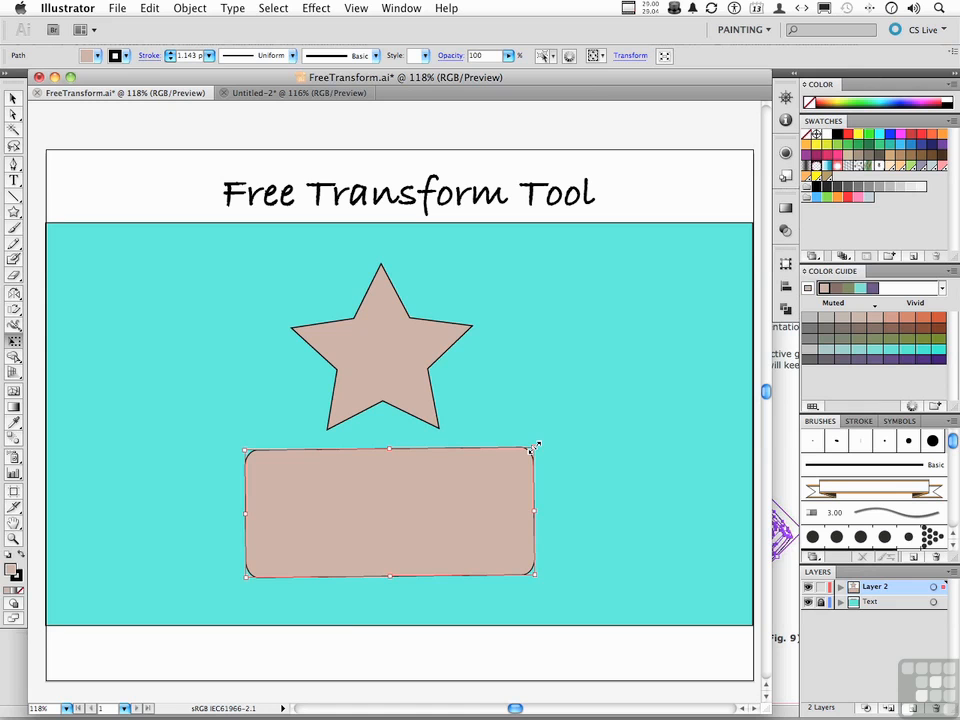
Distort the rounded rectangle into a trapezoid by pulling both of its upper corners outward
{"action": "mouse_move", "coordinate": [533, 447]}
{"action": "left_mouse_down"}
{"action": "mouse_move", "coordinate": [553, 452]}
{"action": "mouse_move", "coordinate": [534, 439]}
{"action": "mouse_move", "coordinate": [545, 449]}
{"action": "left_mouse_up"}
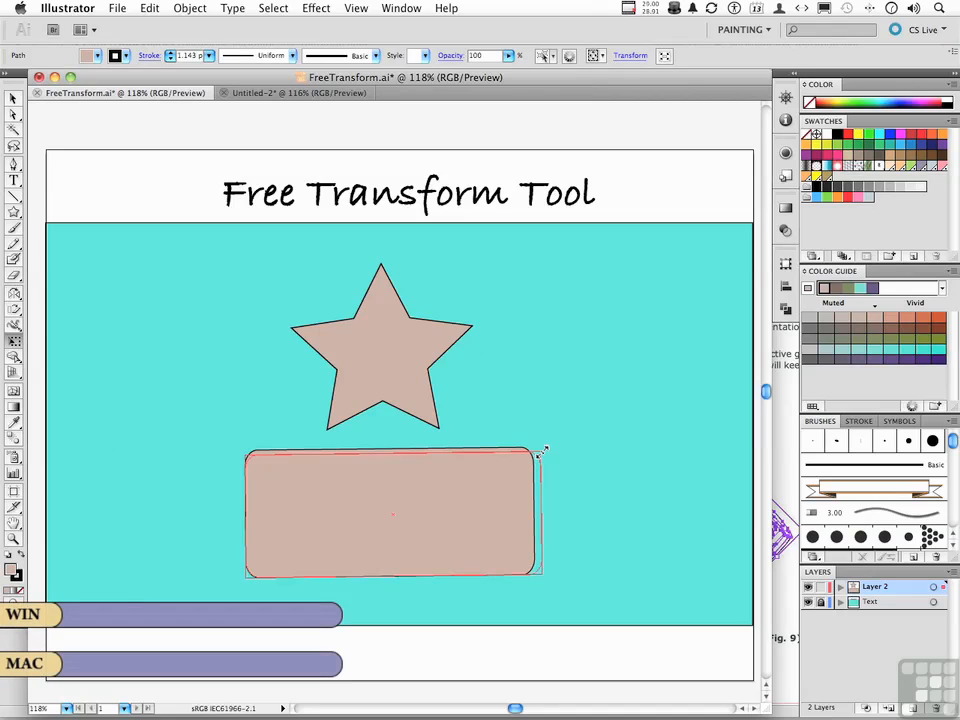
{"action": "left_click_drag", "start_coordinate": [545, 450], "coordinate": [603, 449]}
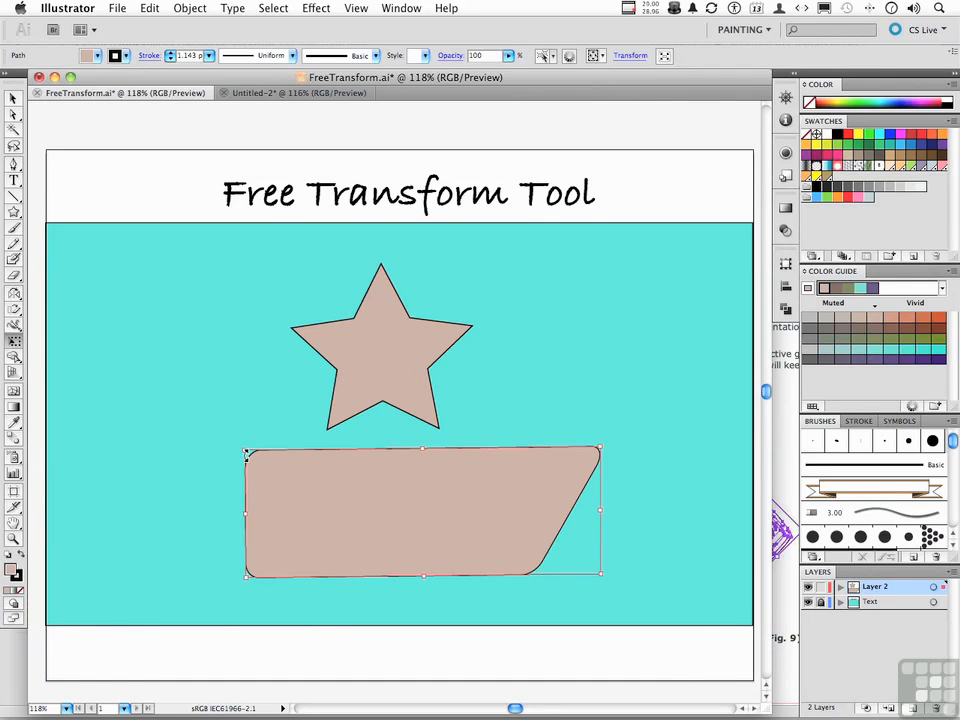
{"action": "left_click_drag", "start_coordinate": [243, 452], "coordinate": [197, 453]}
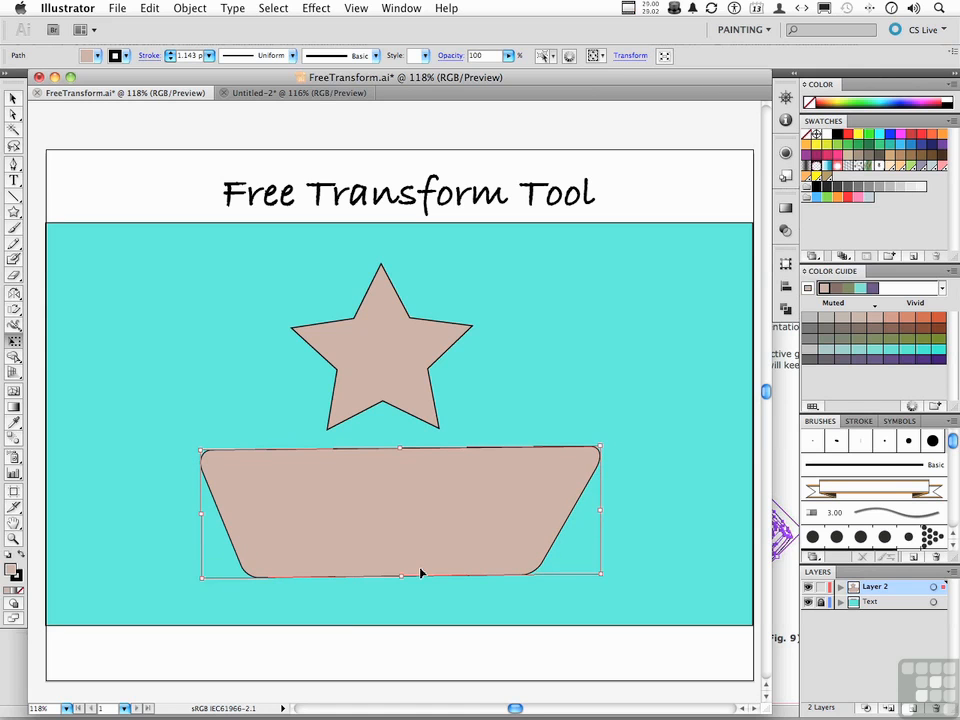
Distort the star by pulling its lower-right bounding corner outward, and shear its lower edge to the right
{"action": "left_click", "coordinate": [362, 384]}
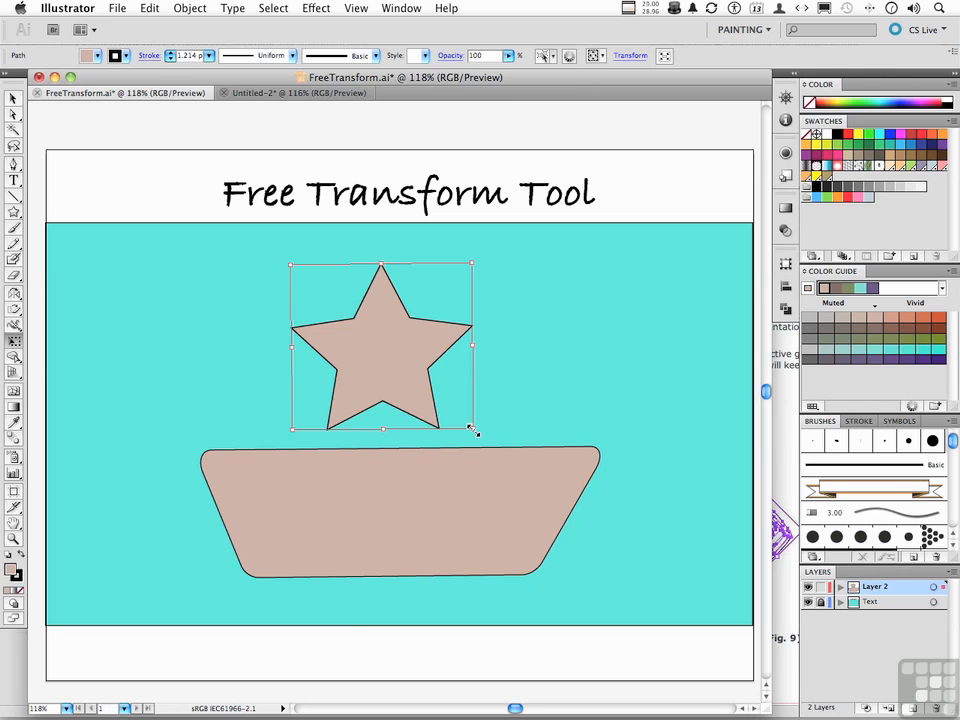
{"action": "left_click_drag", "start_coordinate": [473, 428], "coordinate": [530, 436]}
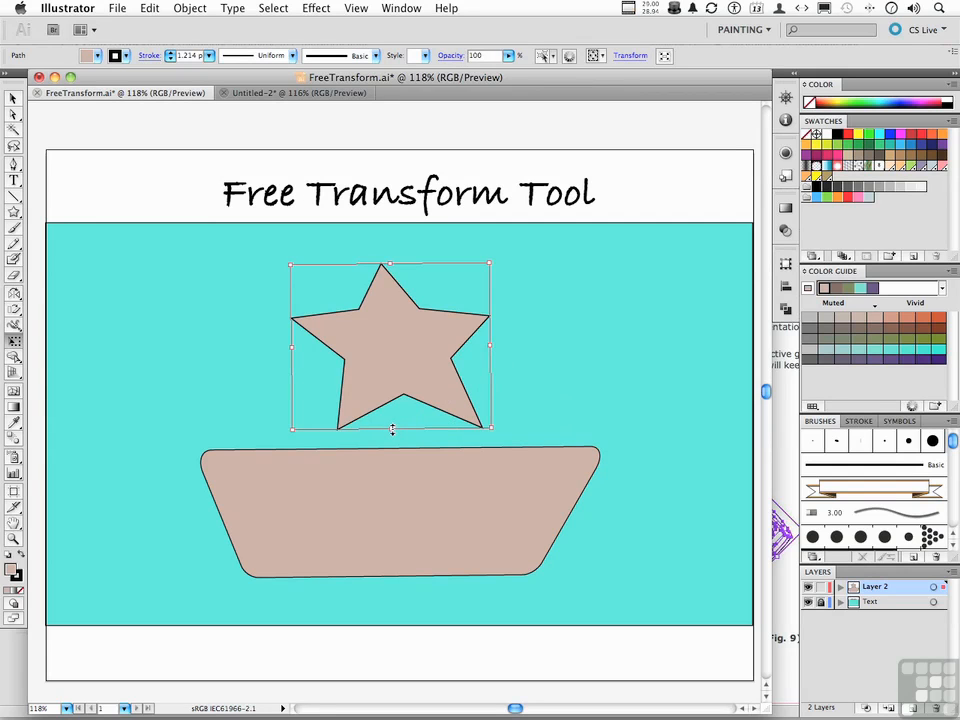
{"action": "left_click_drag", "start_coordinate": [392, 429], "coordinate": [510, 435]}
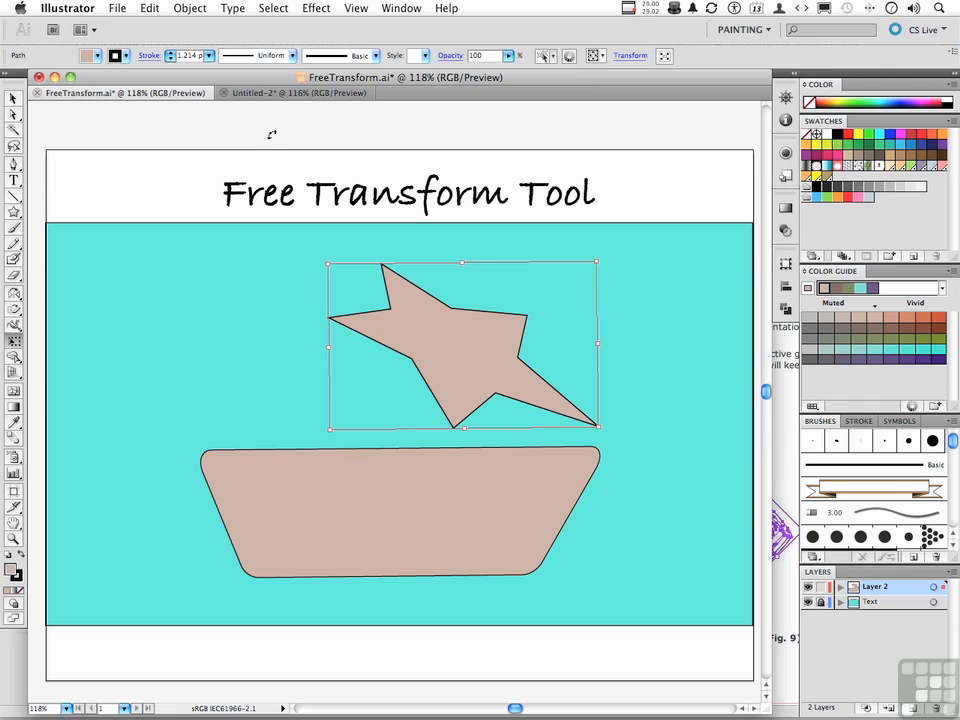
Switch to the Untitled-2 document and display the perspective grid over the two-sided diamond
{"action": "left_click", "coordinate": [255, 94]}
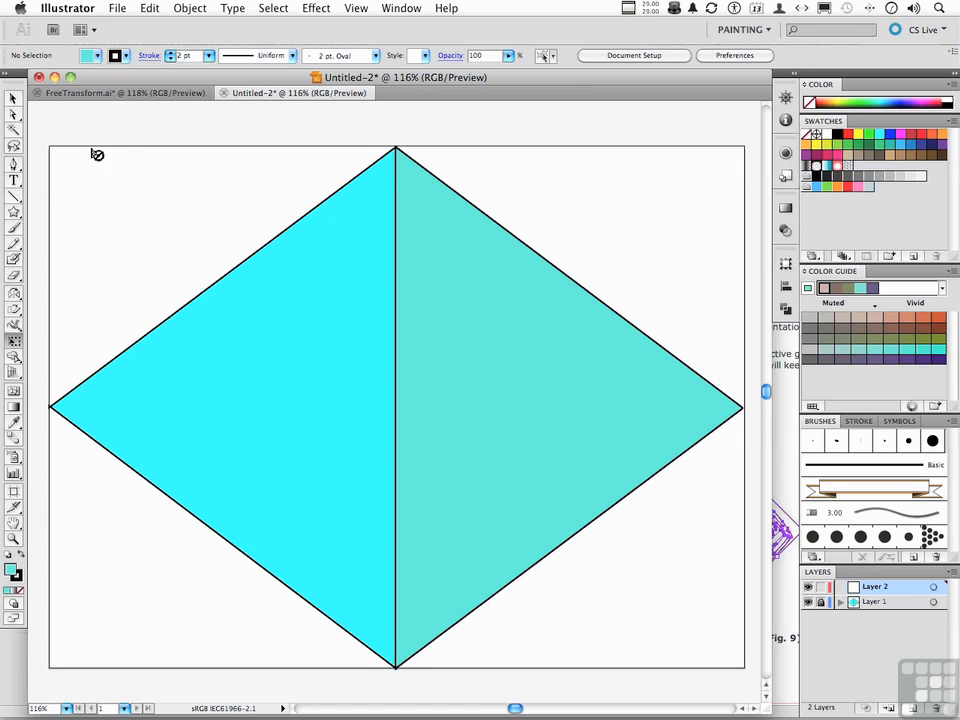
{"action": "left_click", "coordinate": [14, 376]}
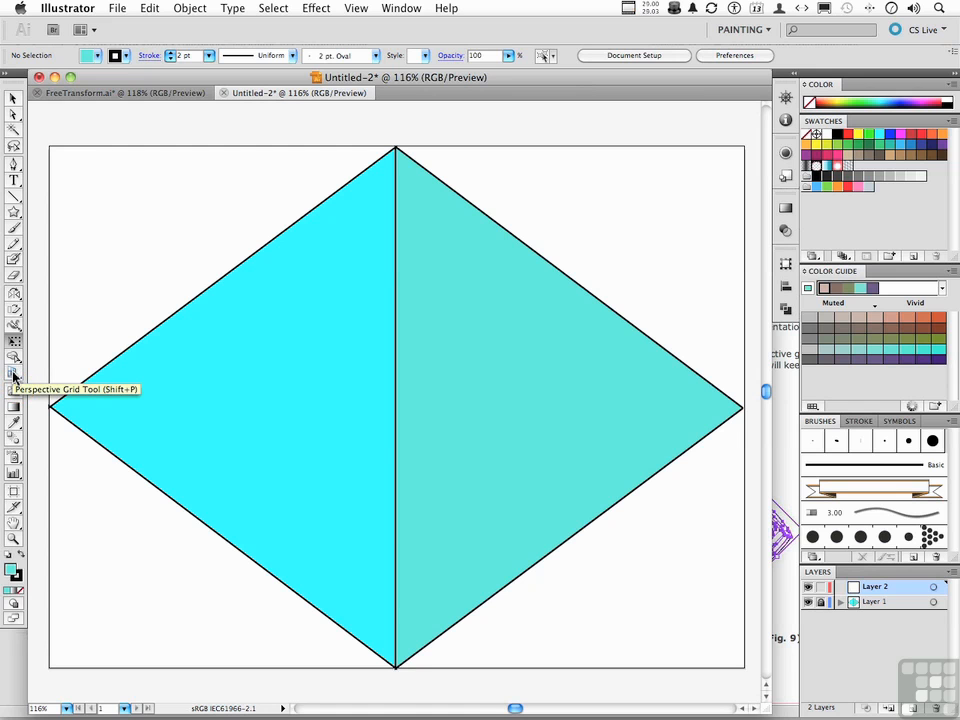
{"action": "left_click", "coordinate": [13, 376]}
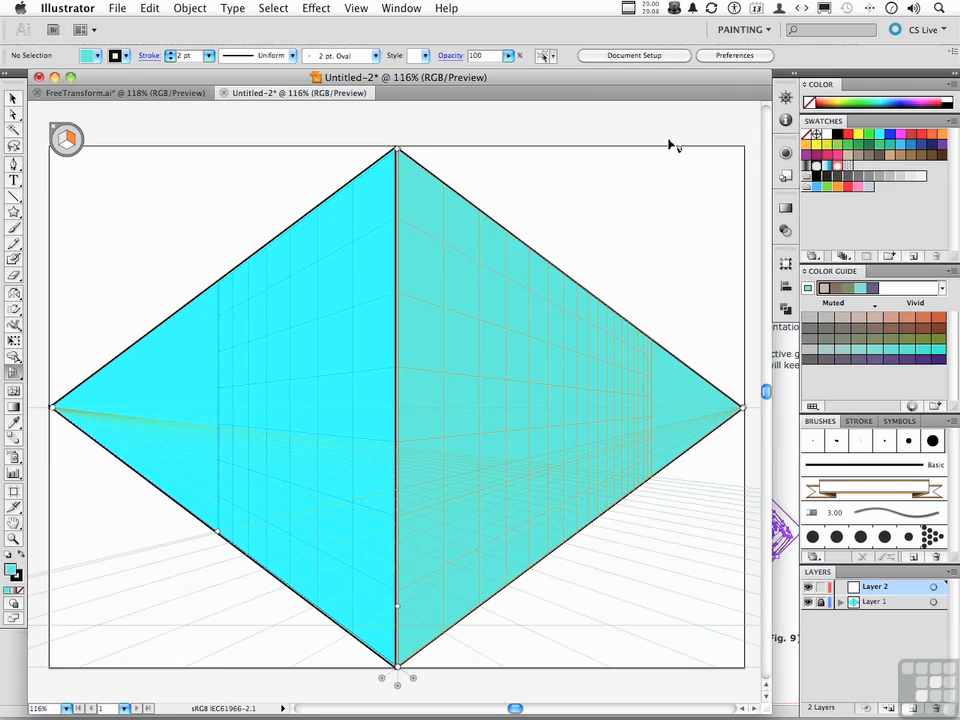
Bring the bicycle artwork from another open document into Untitled-2 and place it over the diamond's right face
{"action": "key", "text": "super+grave"}
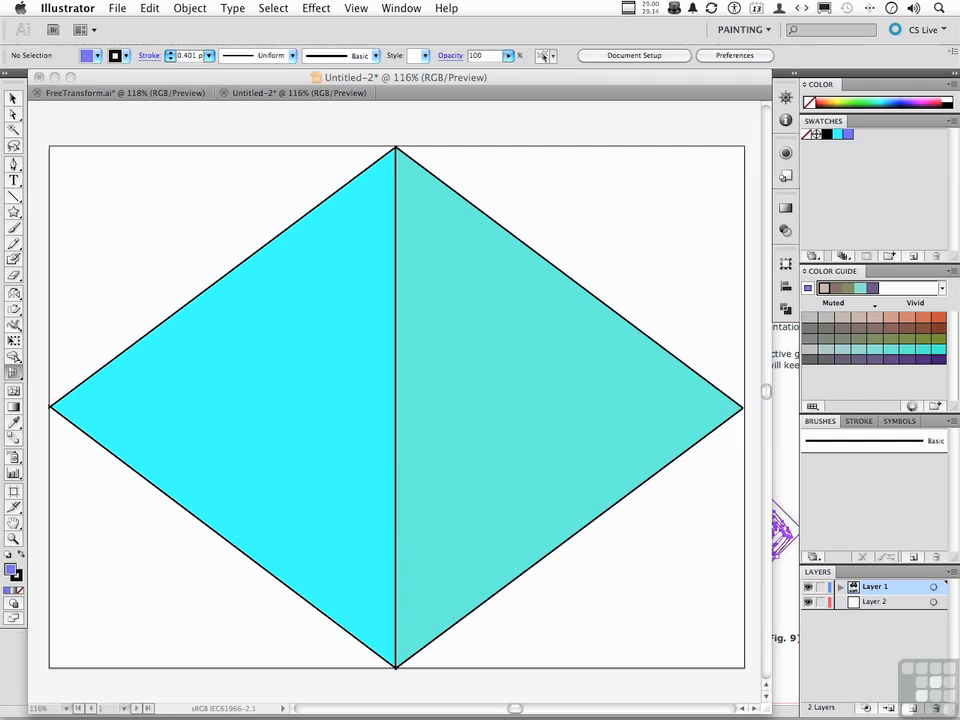
{"action": "key", "text": "v"}
{"action": "mouse_move", "coordinate": [957, 278]}
{"action": "left_mouse_down"}
{"action": "mouse_move", "coordinate": [819, 297]}
{"action": "mouse_move", "coordinate": [718, 333]}
{"action": "mouse_move", "coordinate": [592, 416]}
{"action": "mouse_move", "coordinate": [604, 422]}
{"action": "left_mouse_up"}
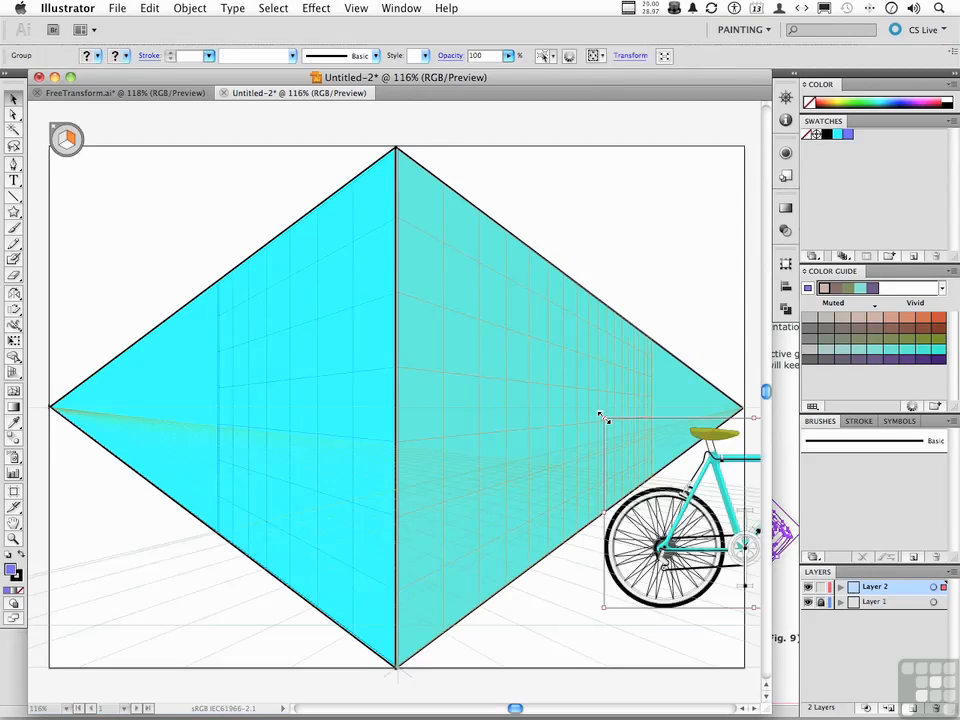
{"action": "left_click_drag", "start_coordinate": [683, 539], "coordinate": [483, 405]}
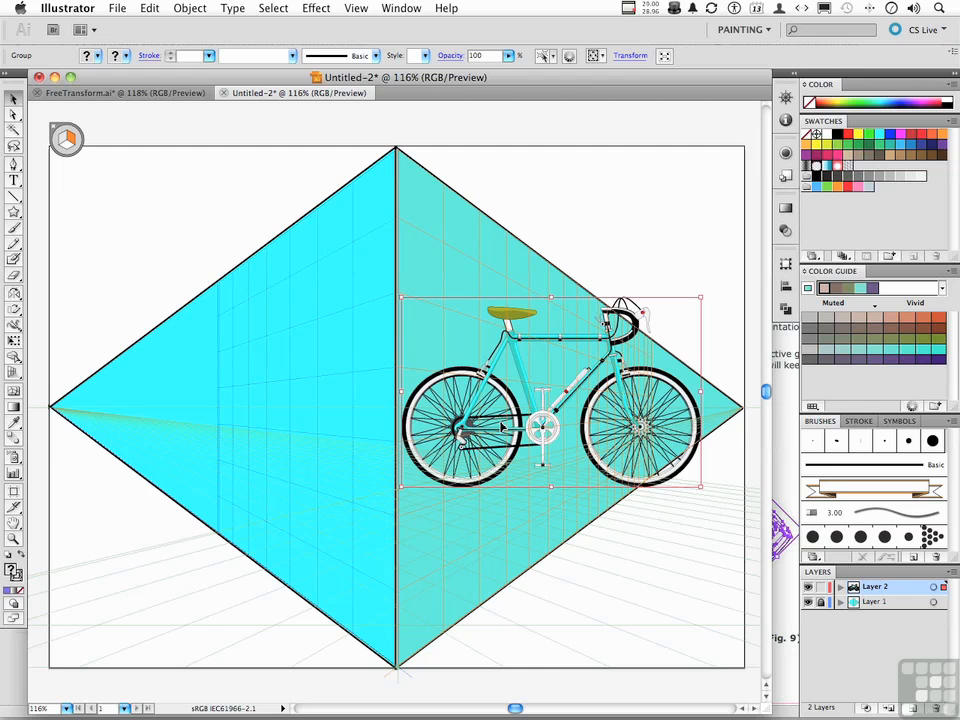
Attach the bicycle to the right grid plane with the Perspective Selection tool and shift it back along that plane
{"action": "left_click", "coordinate": [13, 374]}
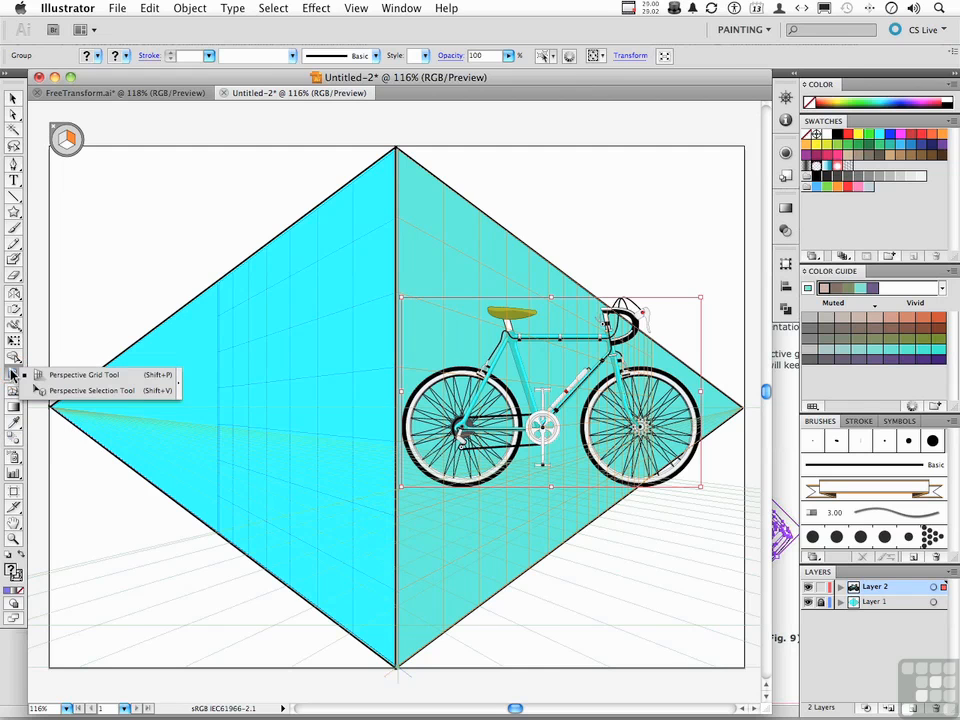
{"action": "left_click", "coordinate": [58, 391]}
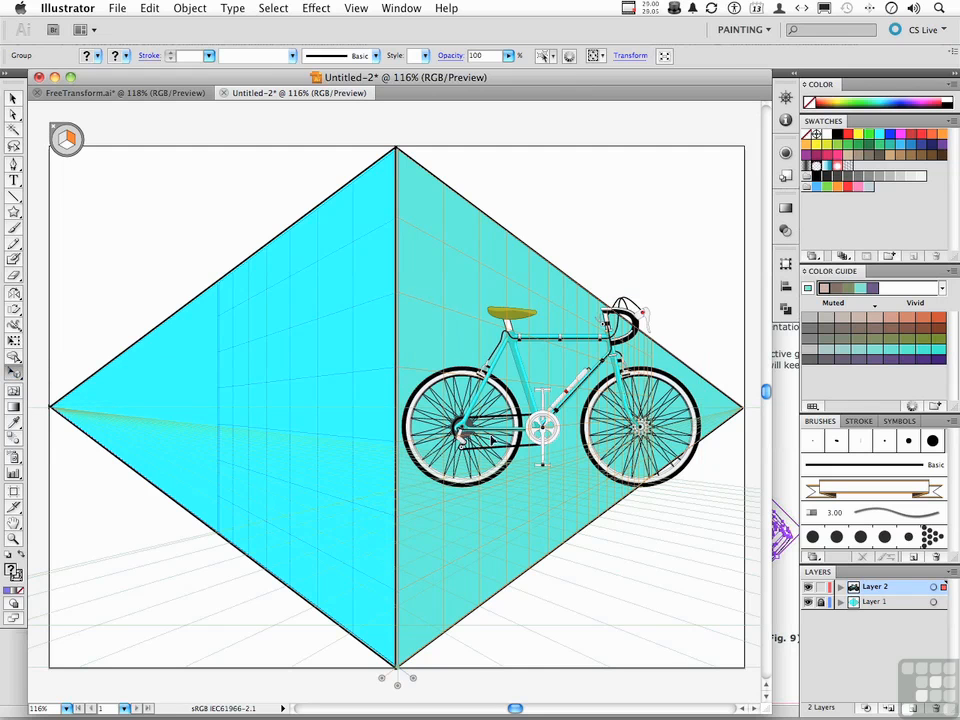
{"action": "mouse_move", "coordinate": [540, 433]}
{"action": "left_mouse_down"}
{"action": "mouse_move", "coordinate": [518, 430]}
{"action": "mouse_move", "coordinate": [530, 428]}
{"action": "left_mouse_up"}
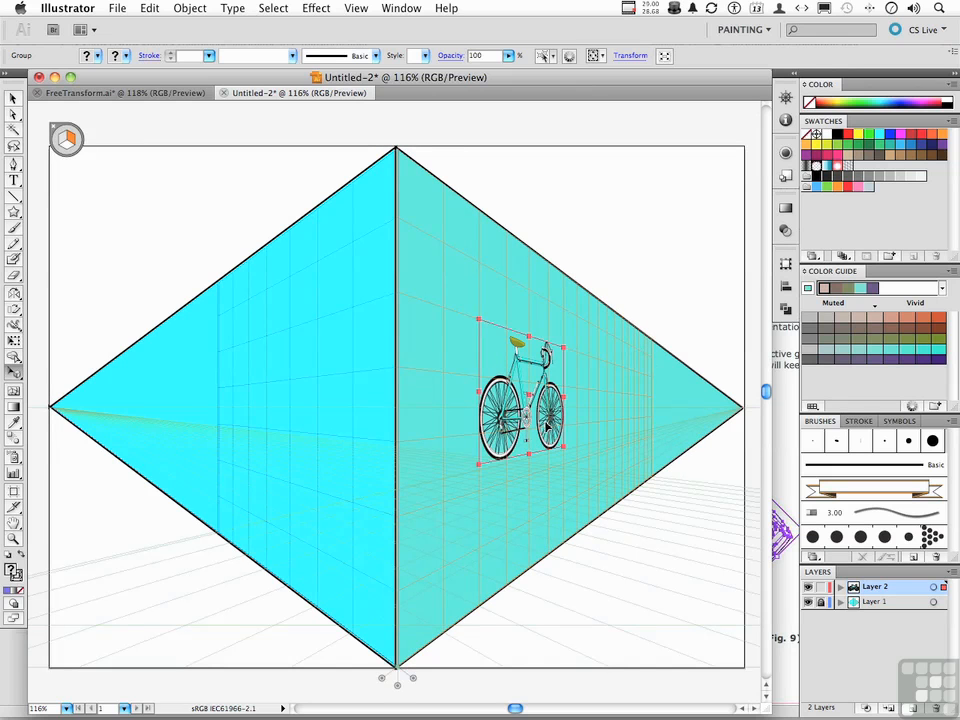
{"action": "left_click_drag", "start_coordinate": [547, 430], "coordinate": [550, 446]}
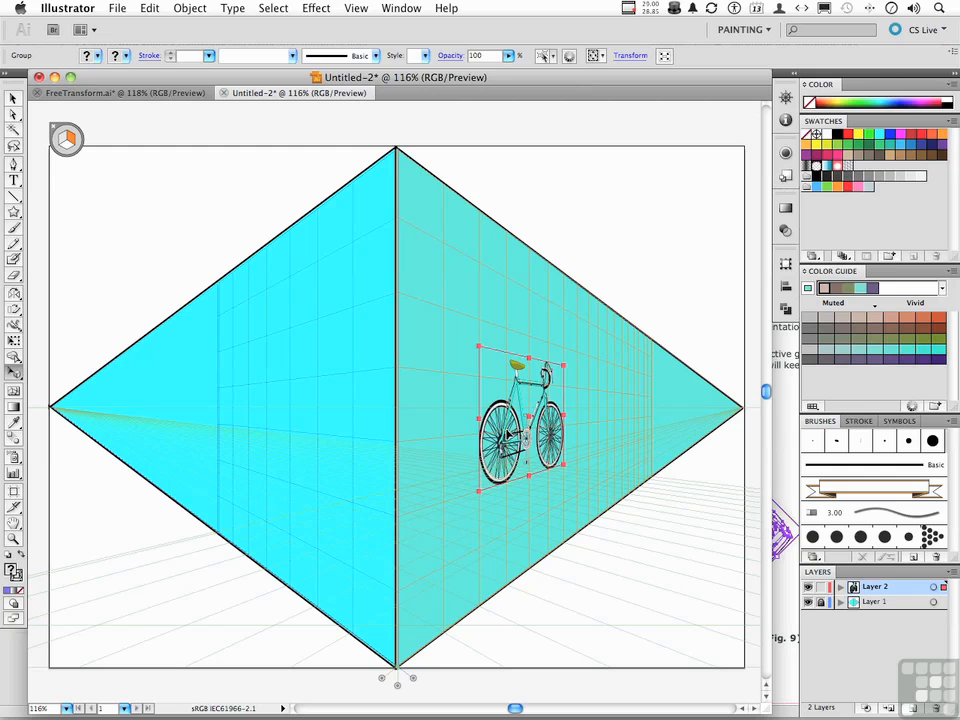
{"action": "left_click_drag", "start_coordinate": [564, 432], "coordinate": [533, 424]}
{"action": "key", "text": "super+z"}
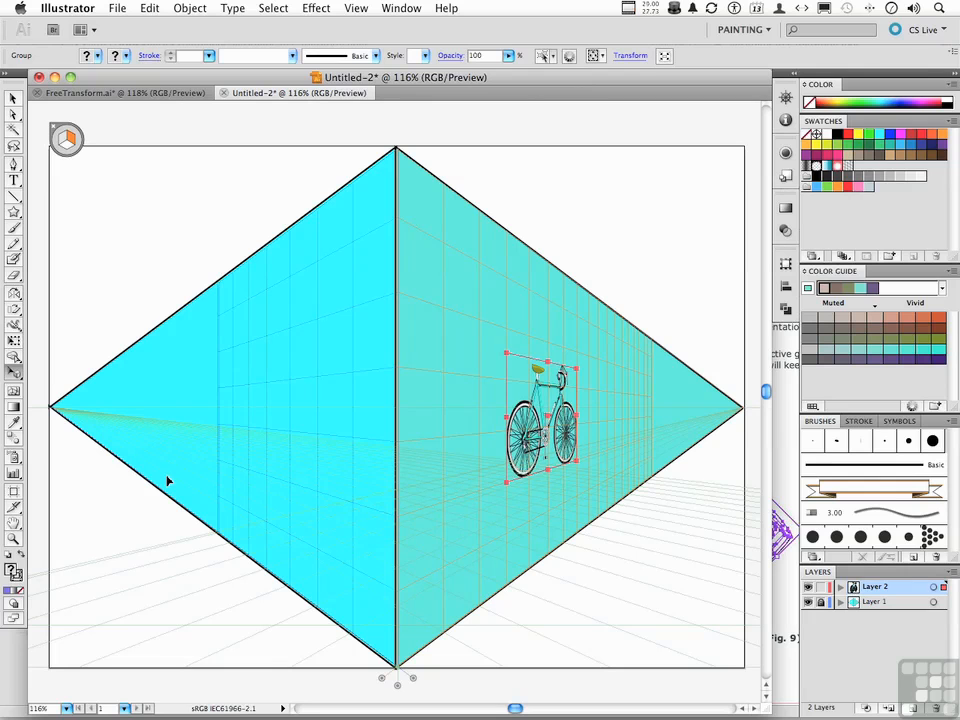
Make the left grid plane active and bring the airplane artwork in over the diamond's left face
{"action": "left_click", "coordinate": [62, 142]}
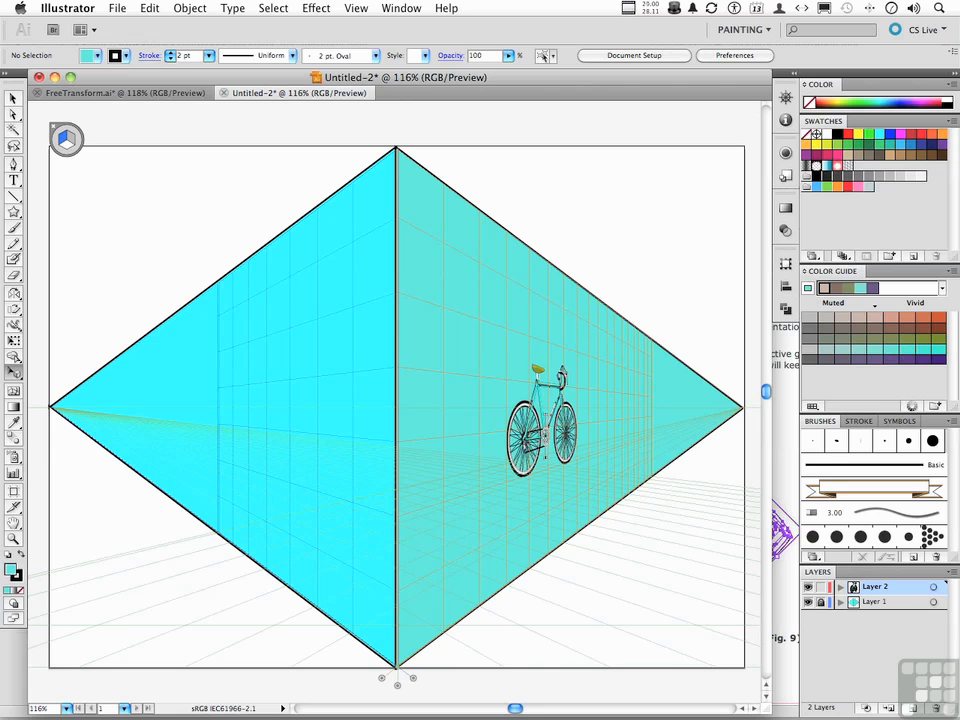
{"action": "key", "text": "v"}
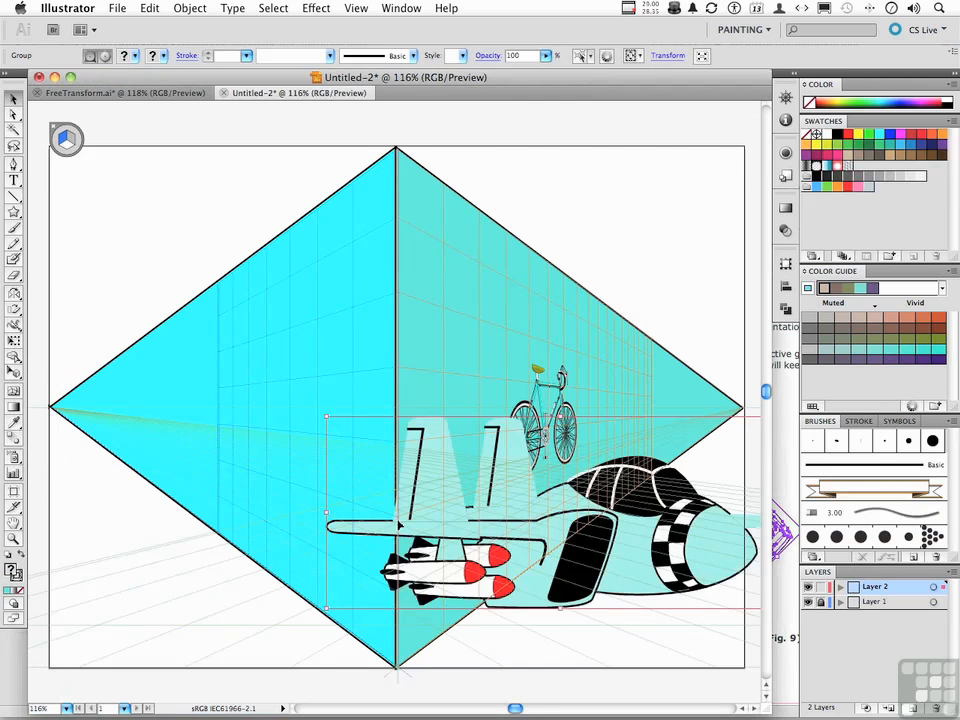
{"action": "left_click_drag", "start_coordinate": [673, 565], "coordinate": [386, 450]}
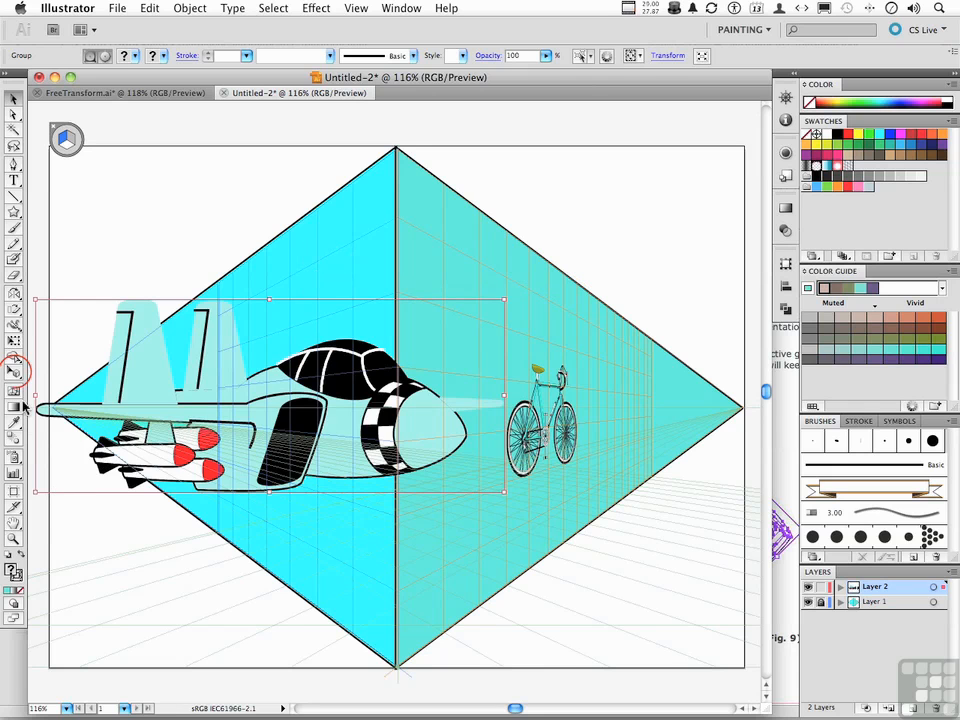
Attach the airplane to the left grid plane with the Perspective Selection tool, and hide the perspective grid
{"action": "left_click", "coordinate": [15, 369]}
{"action": "left_click_drag", "start_coordinate": [265, 437], "coordinate": [294, 413]}
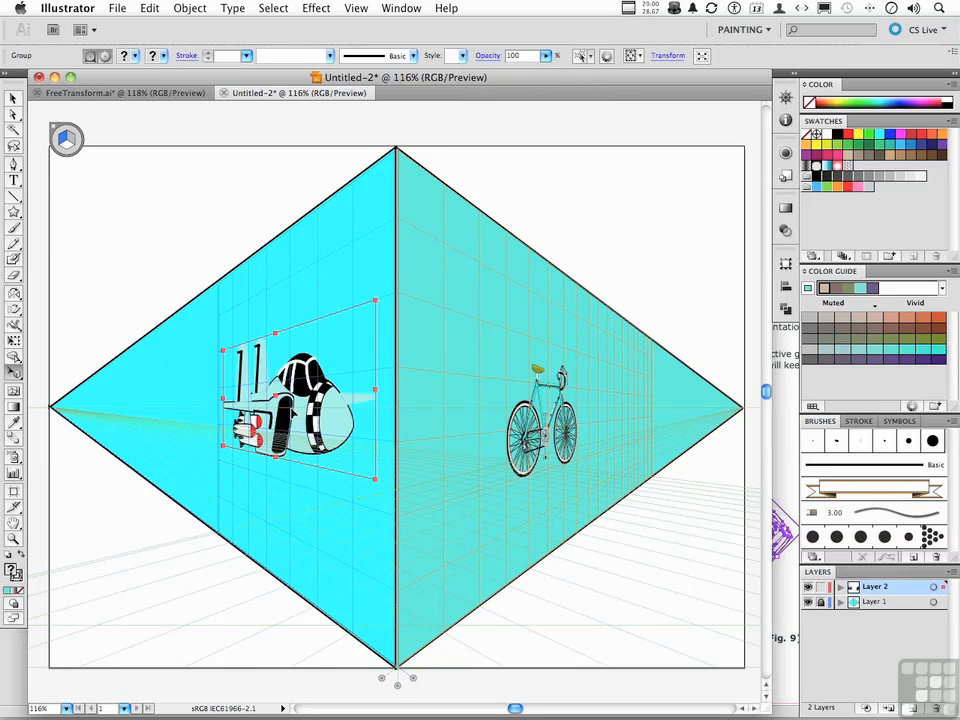
{"action": "left_click", "coordinate": [309, 528]}
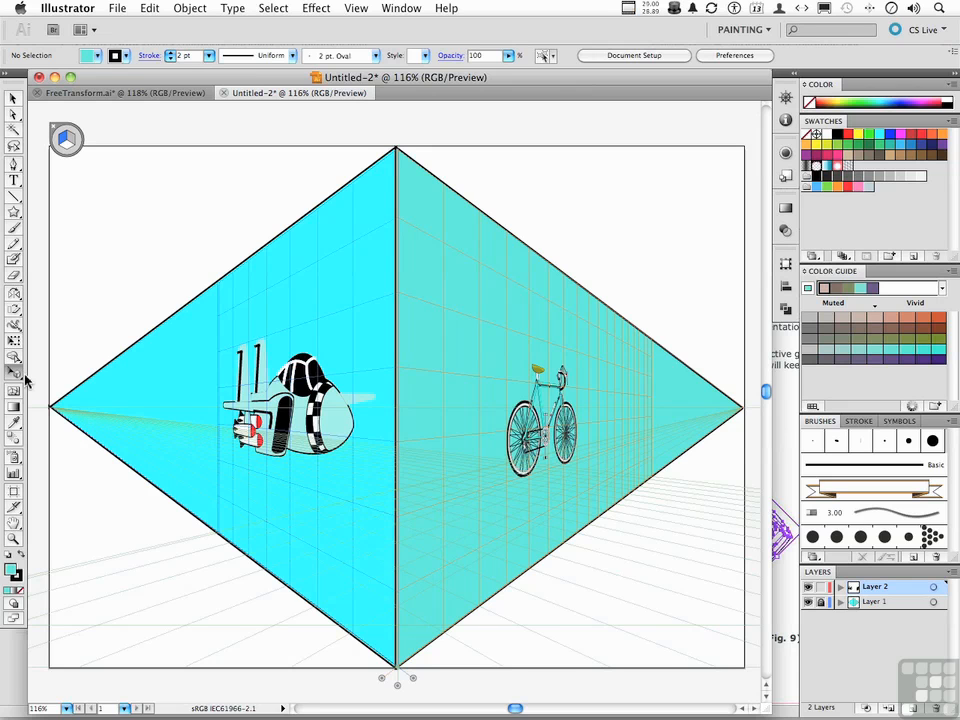
{"action": "left_click_drag", "start_coordinate": [14, 371], "coordinate": [36, 376]}
{"action": "left_click", "coordinate": [57, 132]}
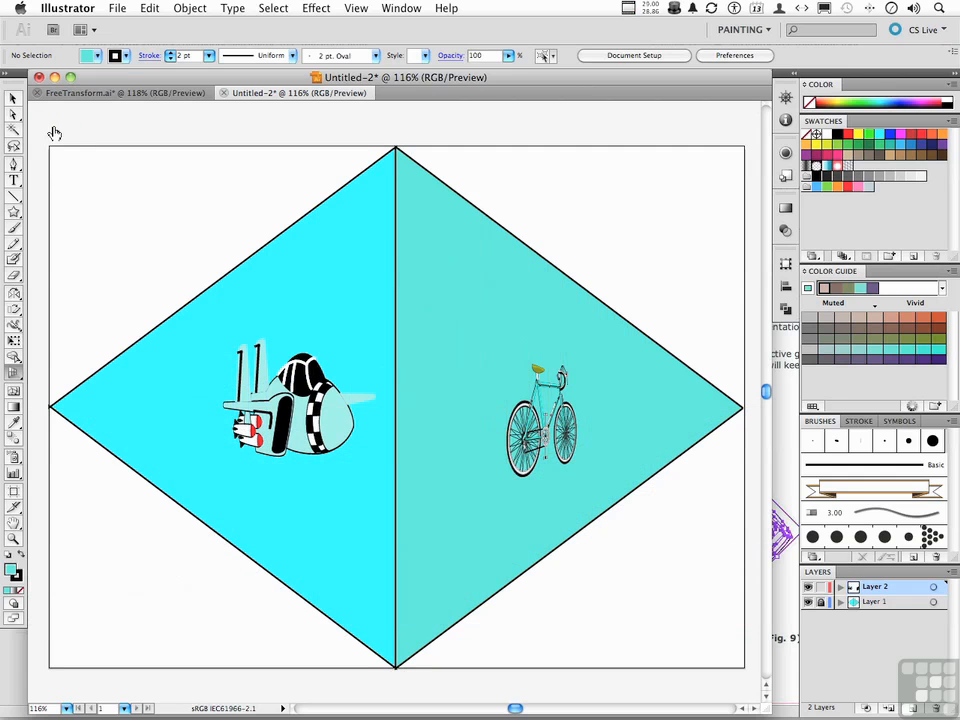
Slide the airplane in perspective toward the left vanishing point and the bicycle closer to the diamond's center edge
{"action": "left_click_drag", "start_coordinate": [16, 380], "coordinate": [76, 396]}
{"action": "left_click_drag", "start_coordinate": [314, 426], "coordinate": [225, 423]}
{"action": "left_click_drag", "start_coordinate": [541, 435], "coordinate": [510, 434]}
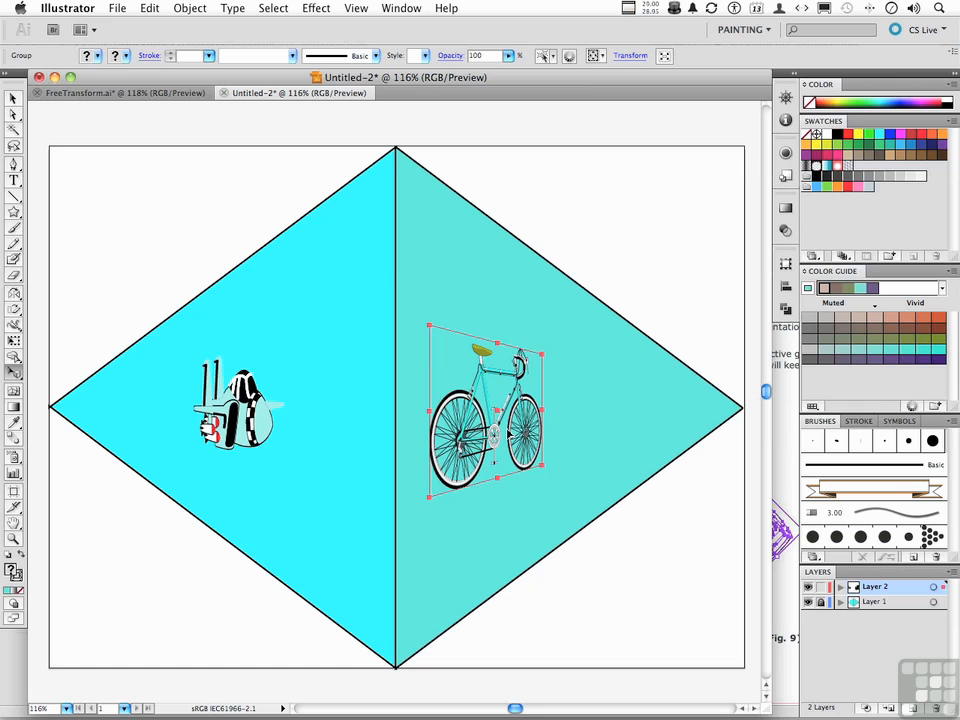
{"action": "left_click", "coordinate": [176, 209]}
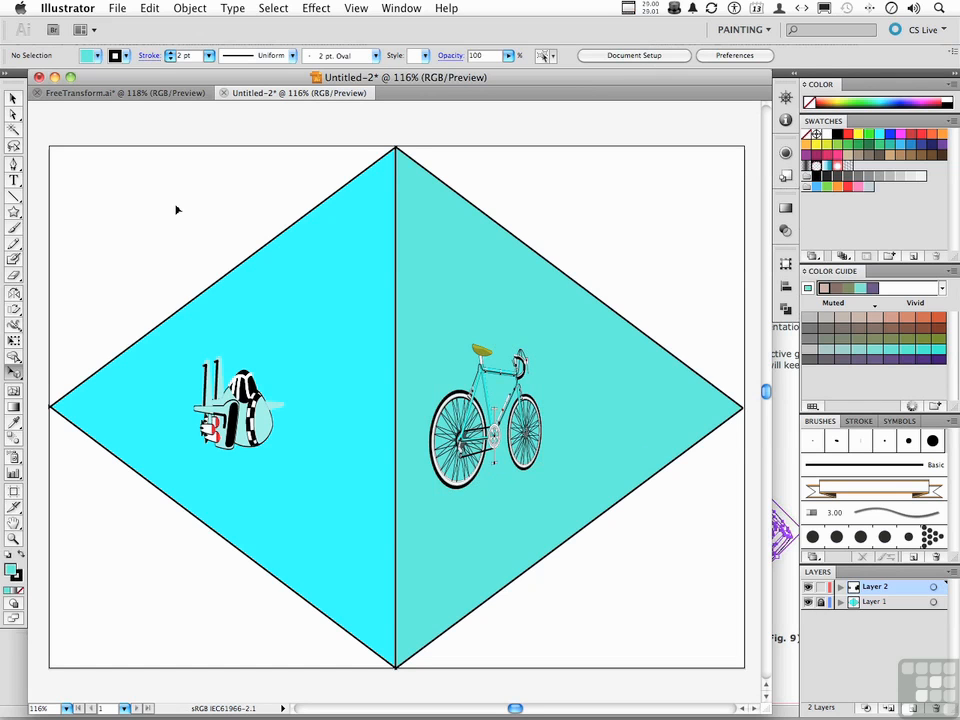